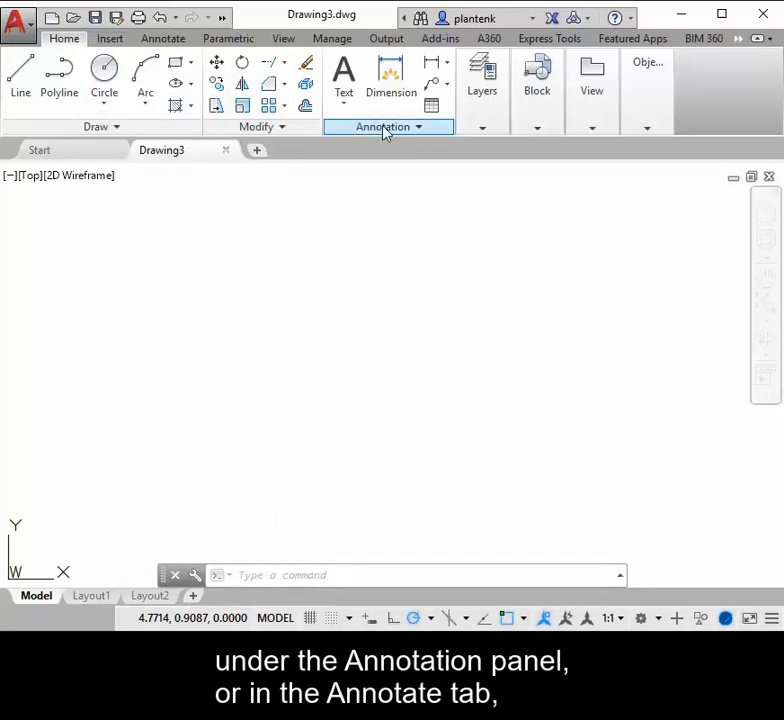
Start a multiline text object with a wide text window in the upper-left area of the empty drawing
left_click(163, 39)
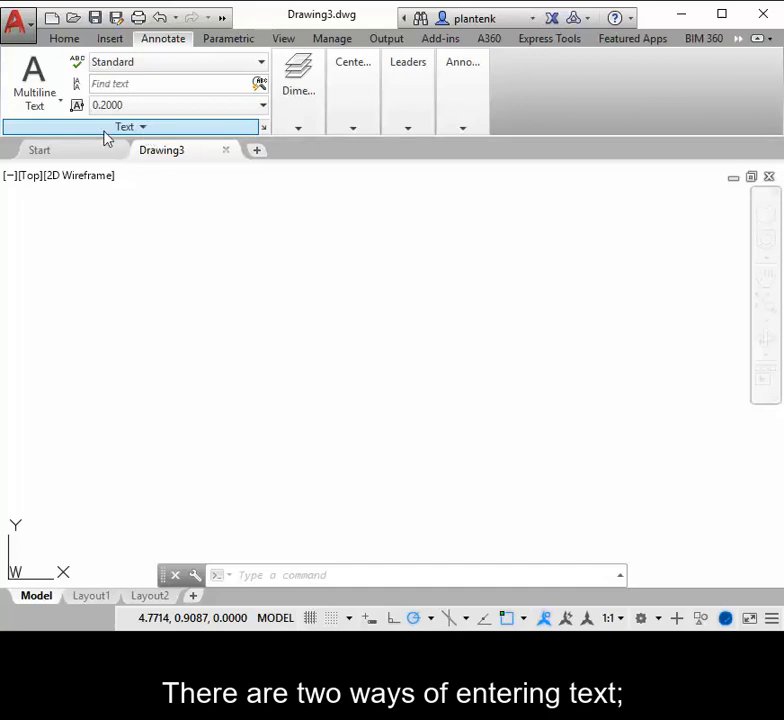
left_click(61, 102)
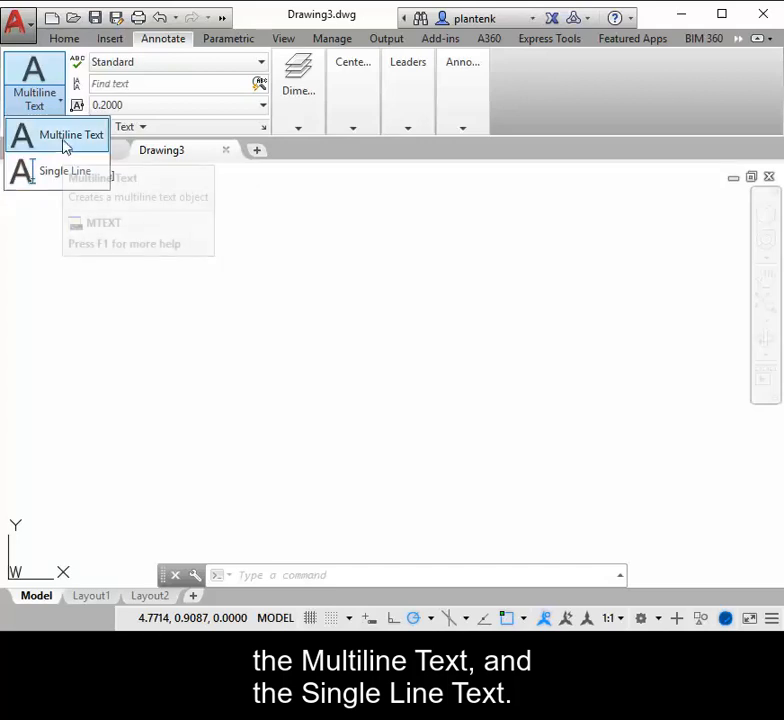
left_click(65, 146)
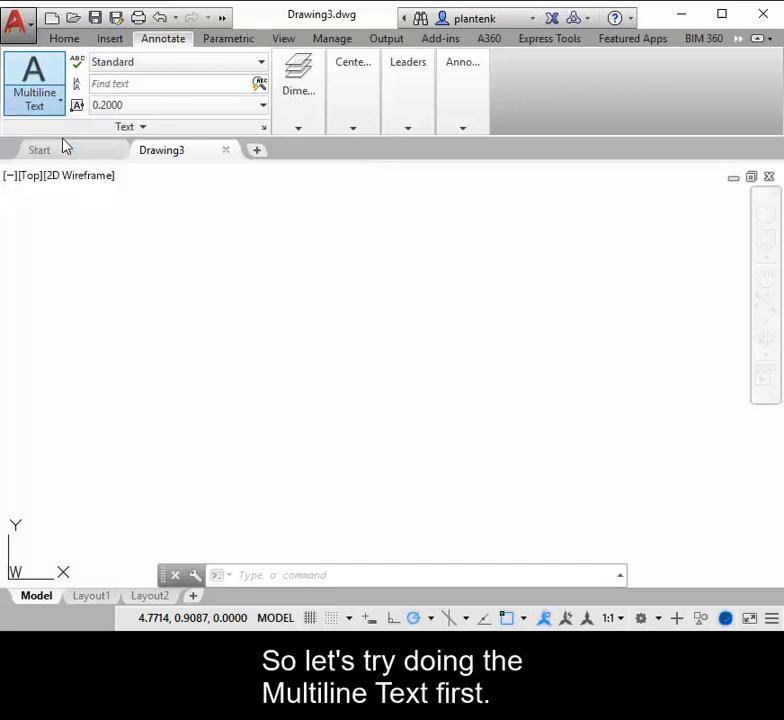
left_click(126, 258)
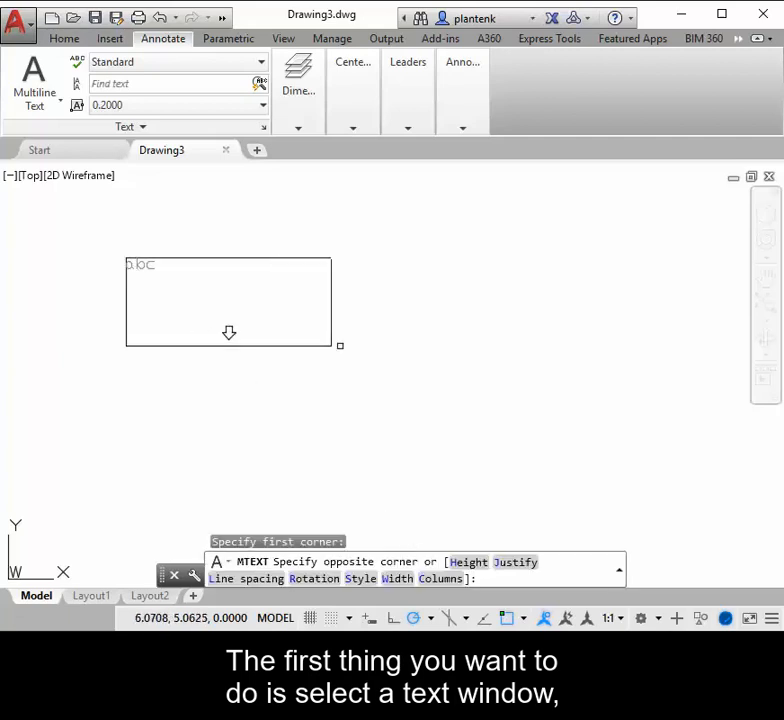
left_click(474, 369)
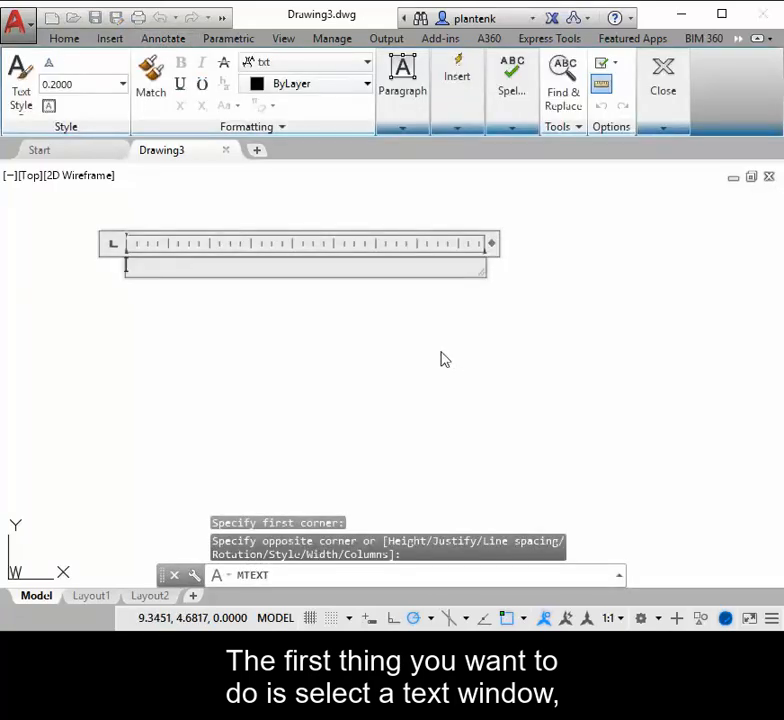
Enter two lines in the multiline text: "This is our text." and "Enter a new line.", leaving no blank lines after them
type("This")
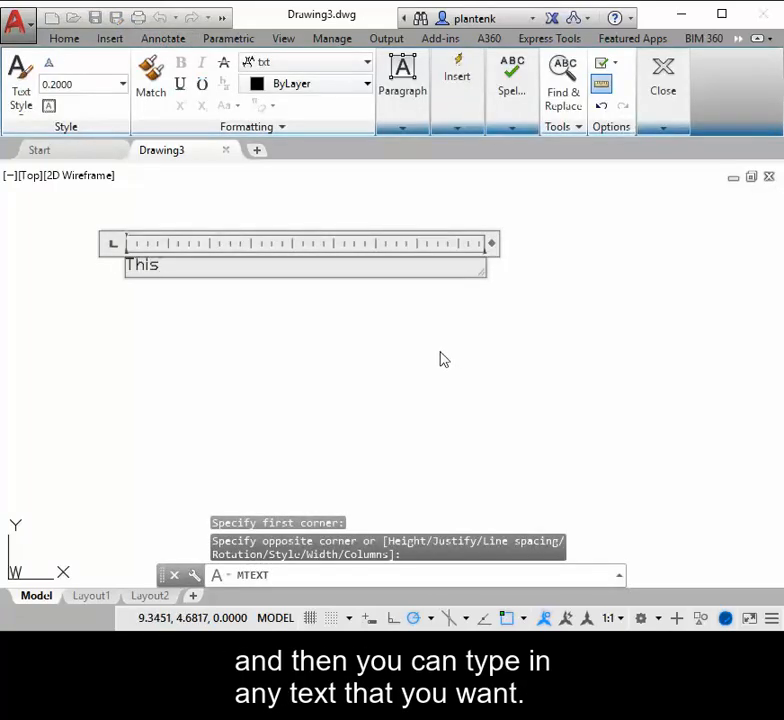
type(" is our")
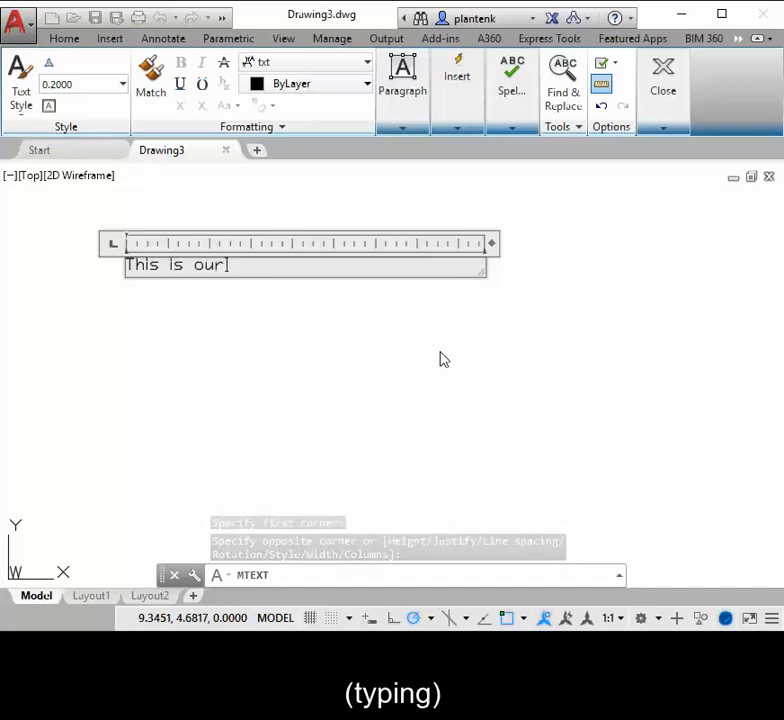
type(" text.")
key("Return")
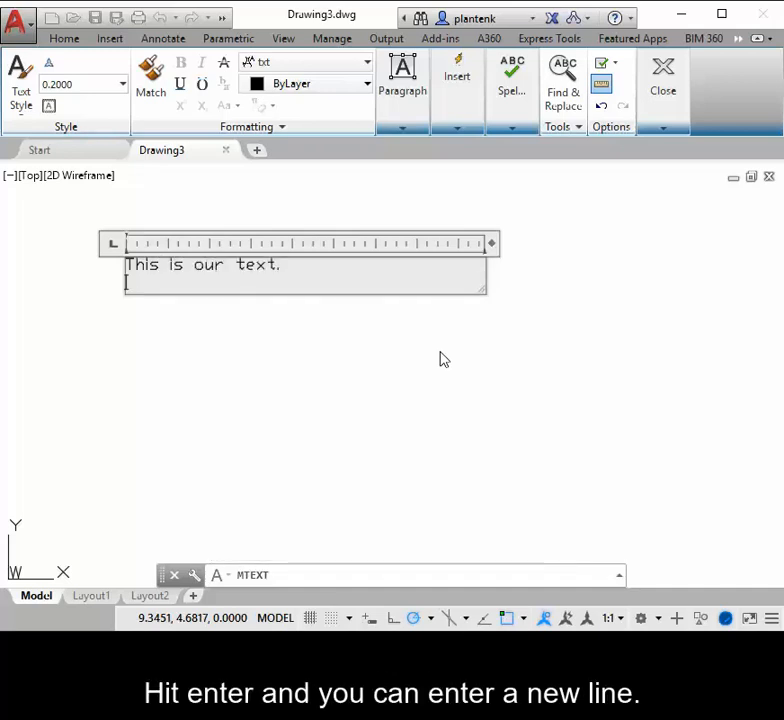
type("Enter a ne")
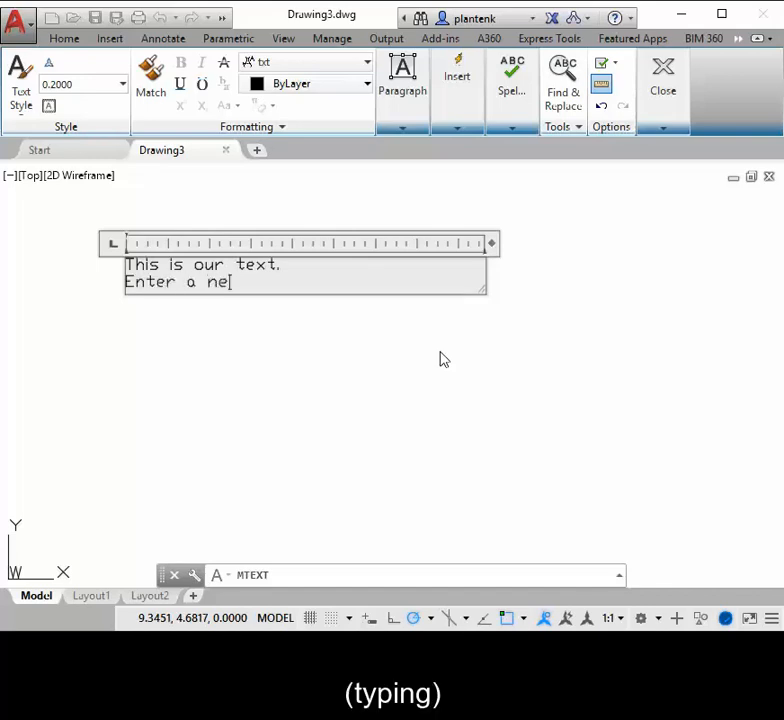
type("w lin")
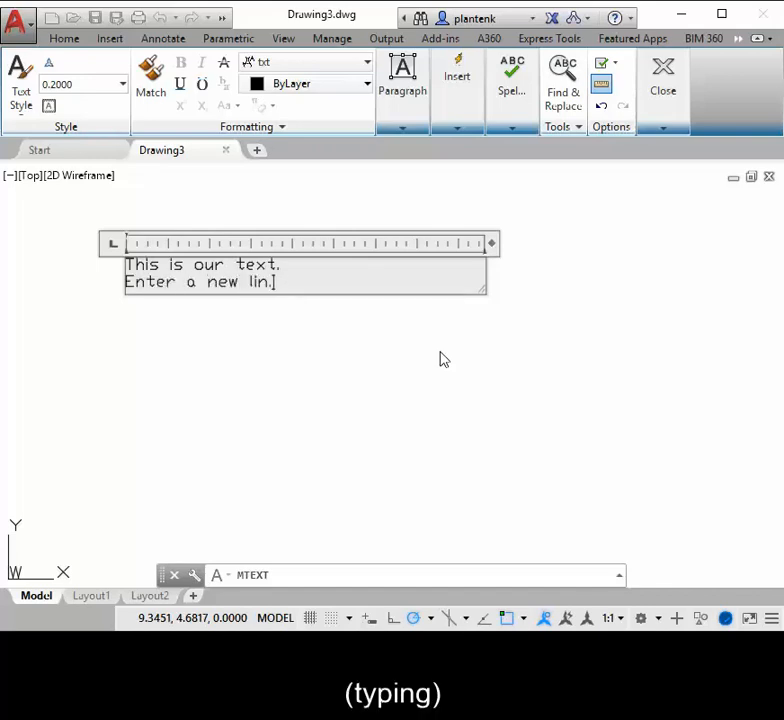
type("e.")
key("Return")
key("Return")
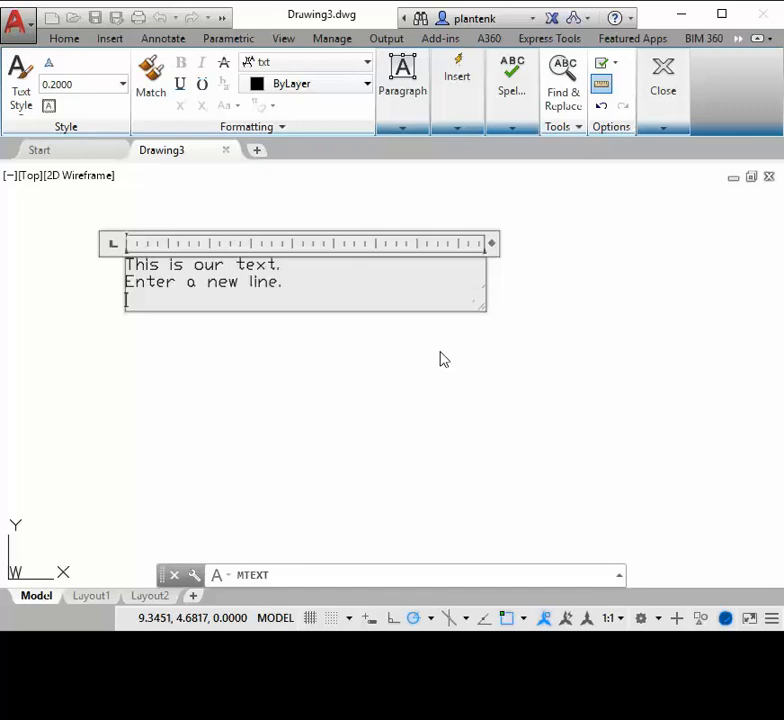
key("BackSpace")
key("BackSpace")
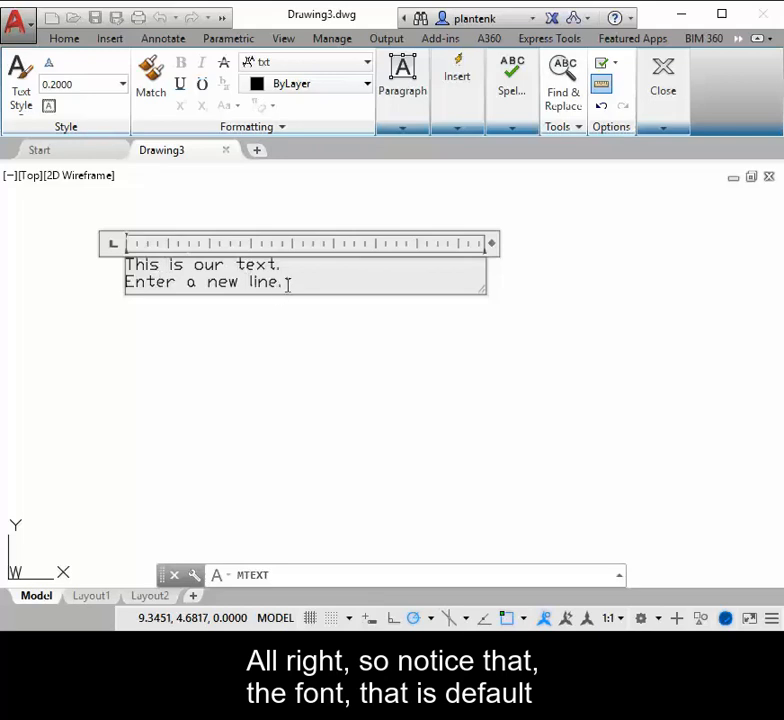
Set both lines of the multiline text to the Verdana font and make the text annotative
left_click_drag(288, 284, 126, 263)
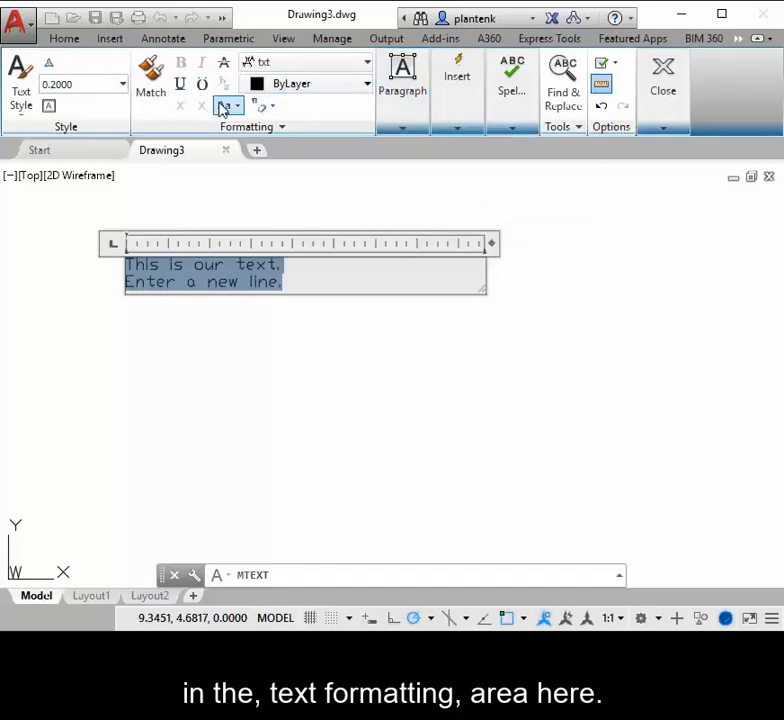
left_click(341, 64)
left_click(280, 123)
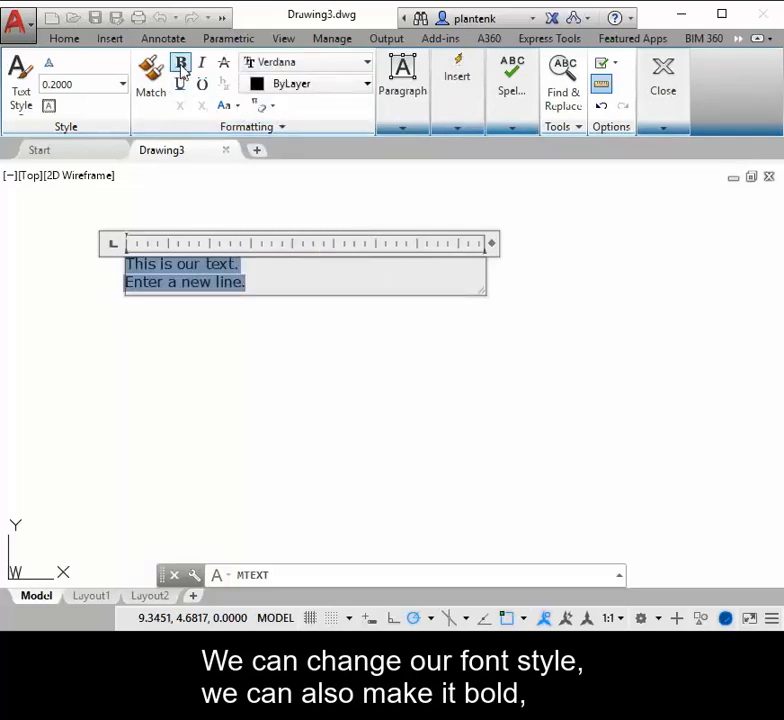
left_click(50, 66)
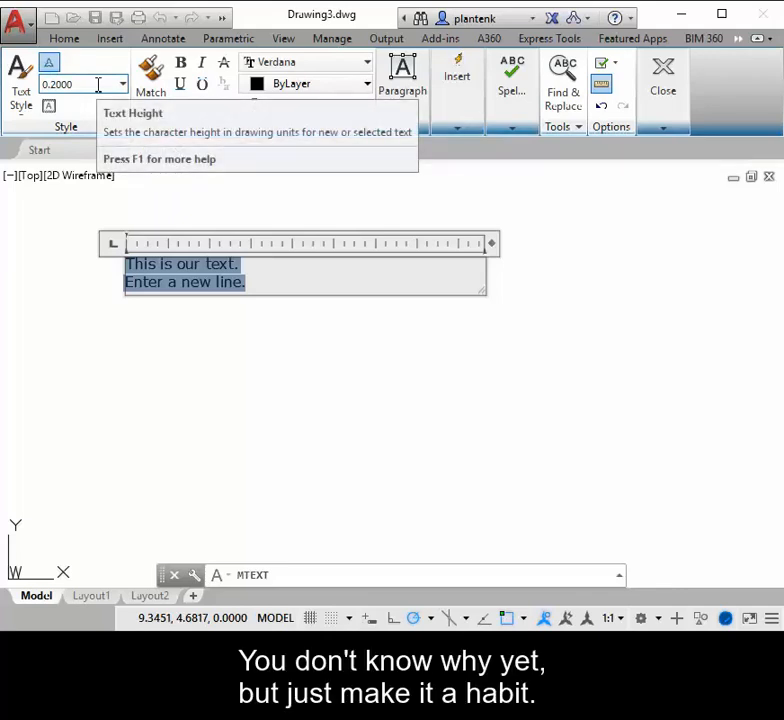
left_click(404, 129)
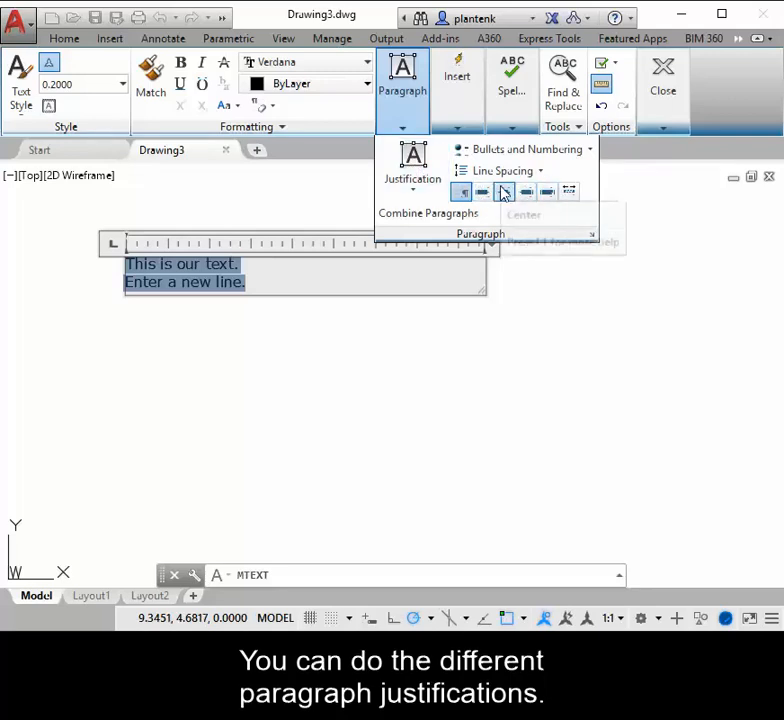
left_click(460, 133)
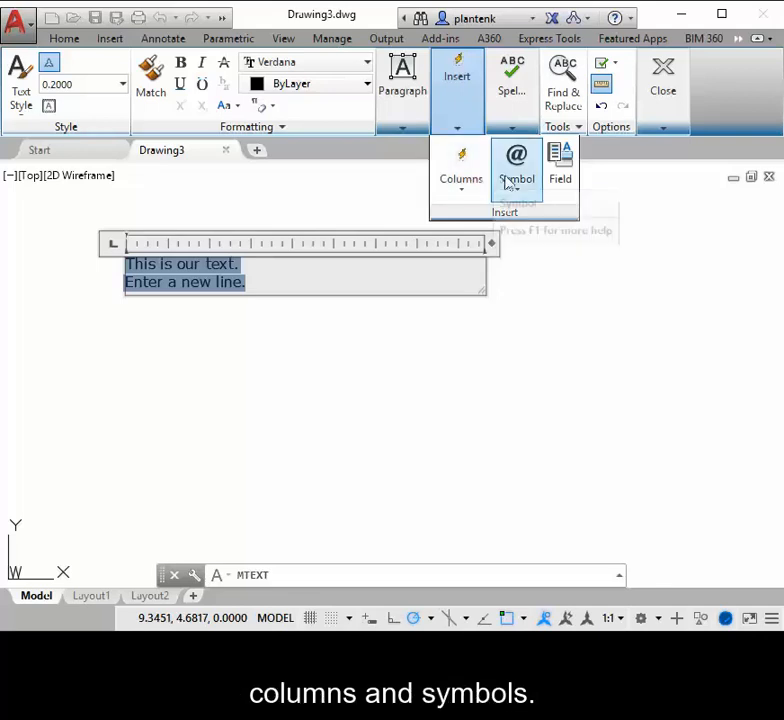
Add a third line with a diameter symbol followed by 10, and finish the multiline text
left_click(263, 284)
key("Return")
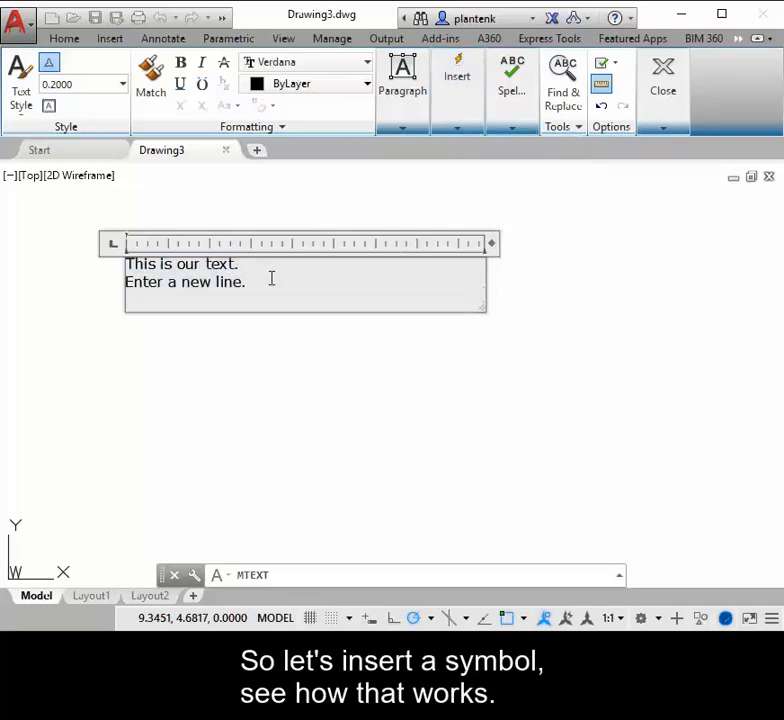
left_click(457, 129)
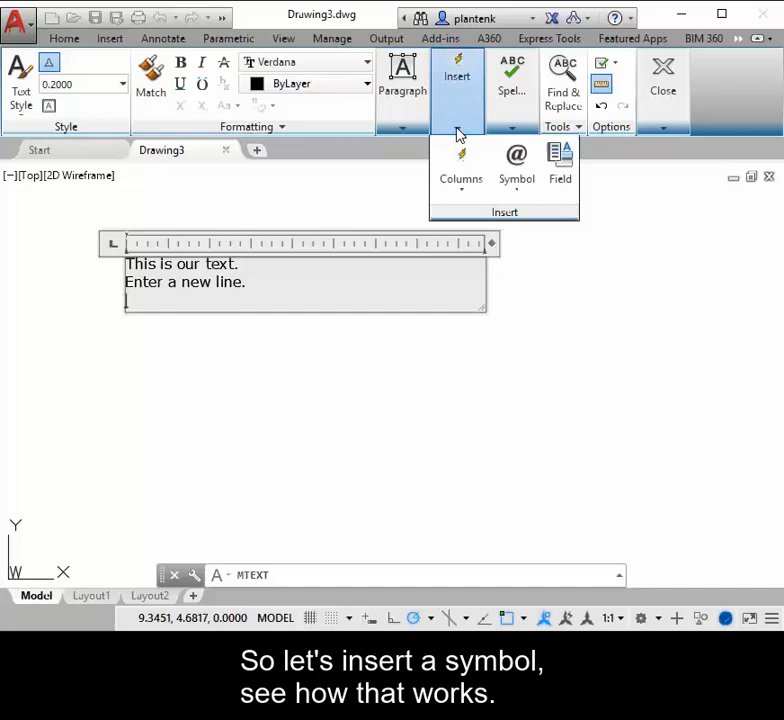
left_click(520, 188)
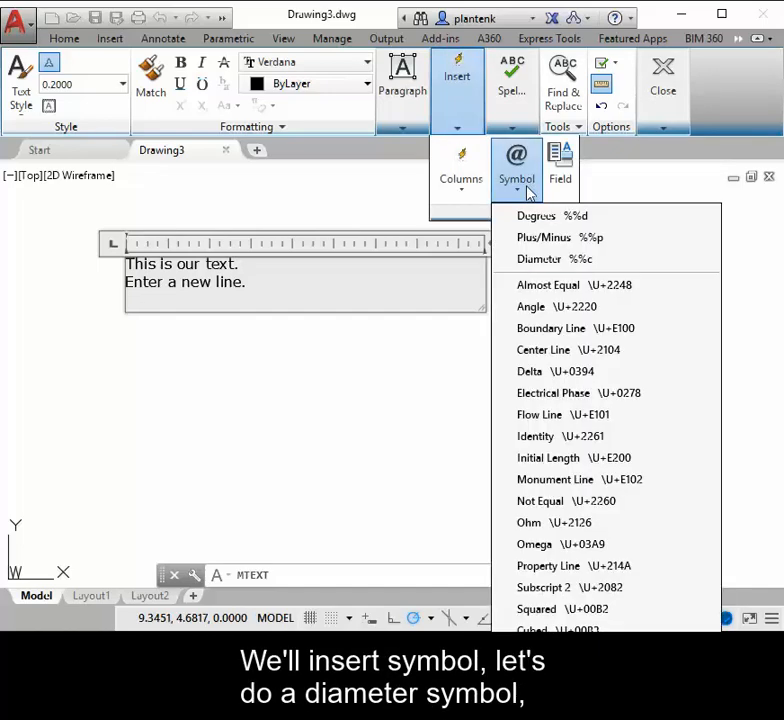
left_click(520, 259)
type("10")
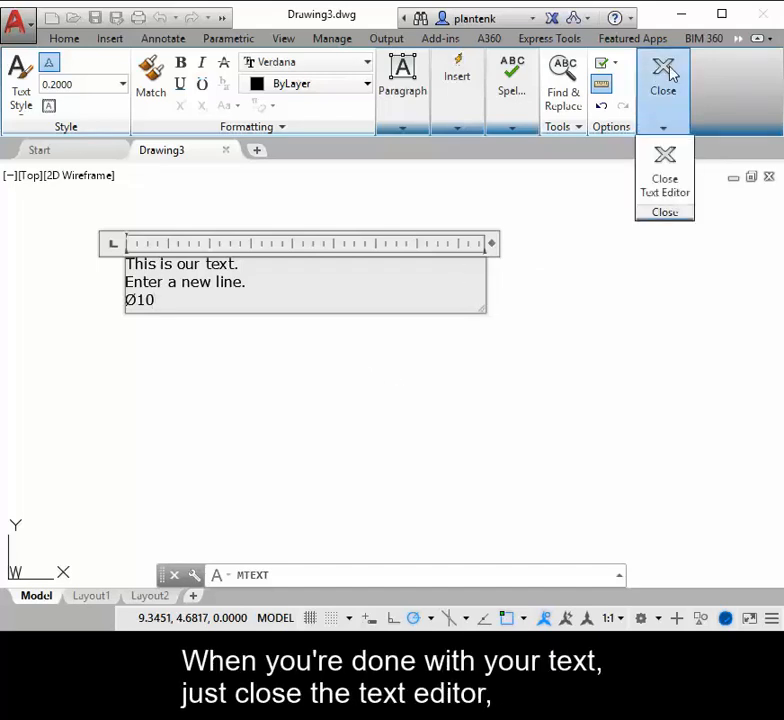
left_click(665, 170)
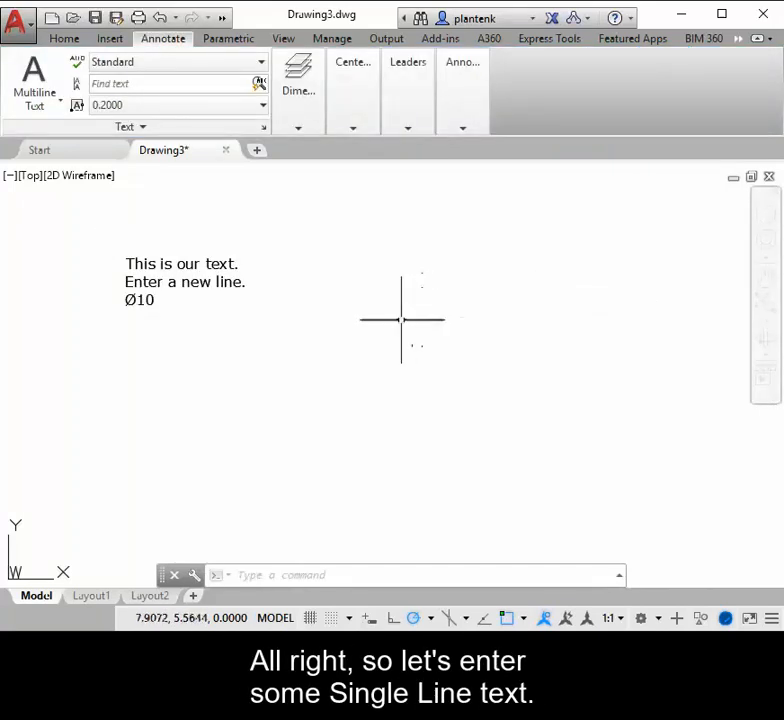
Start single-line text below and right of the multiline text, accepting the 0.2000 height and setting a 30-degree rotation
left_click(60, 102)
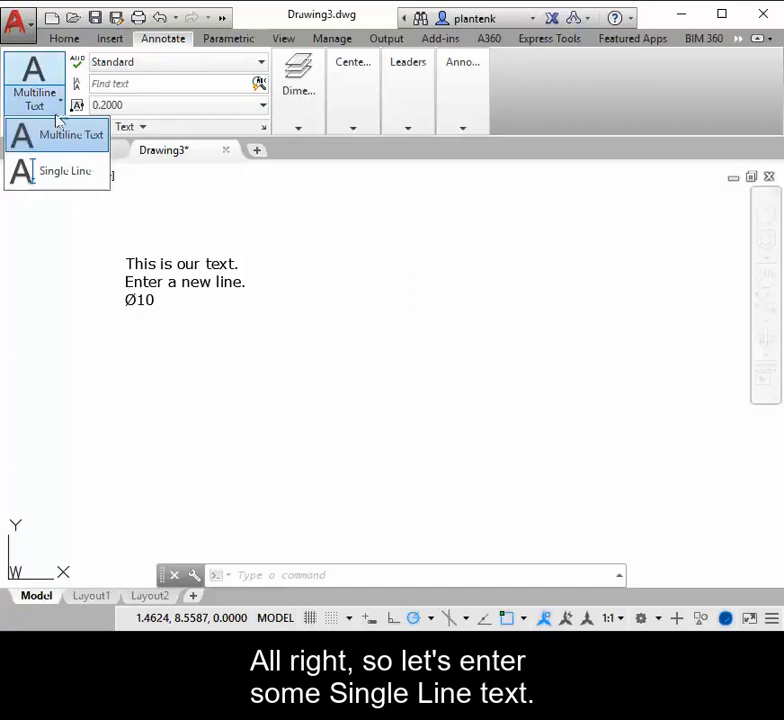
left_click(66, 174)
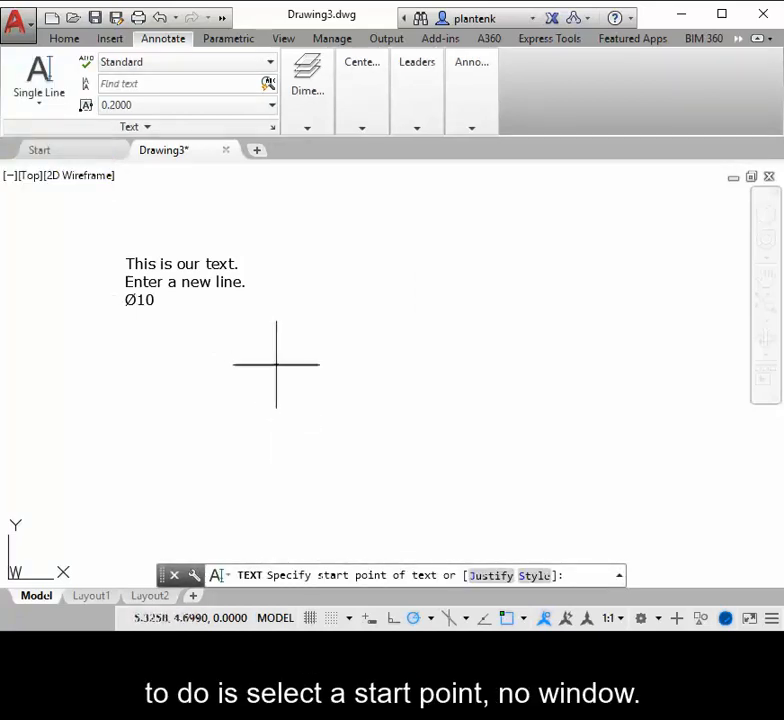
left_click(279, 365)
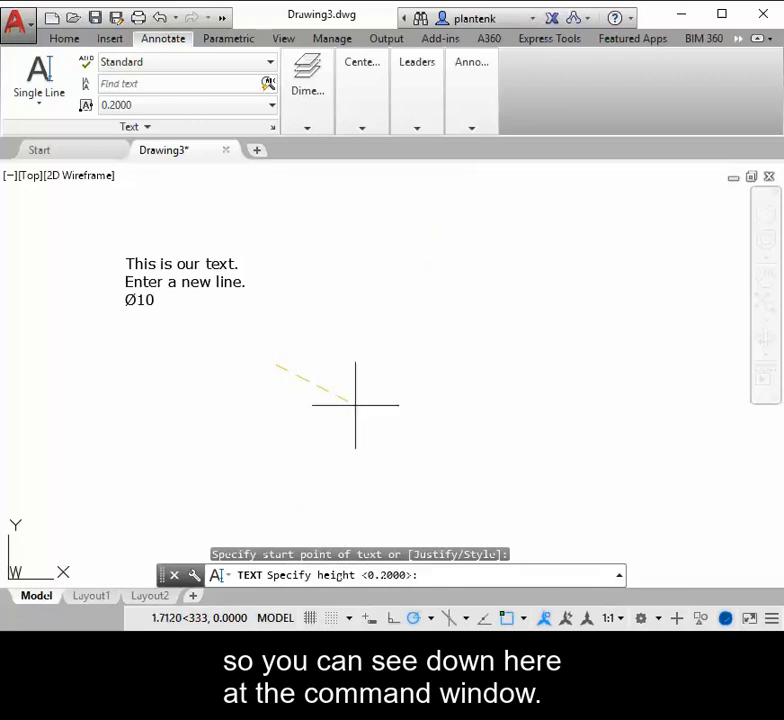
key("Return")
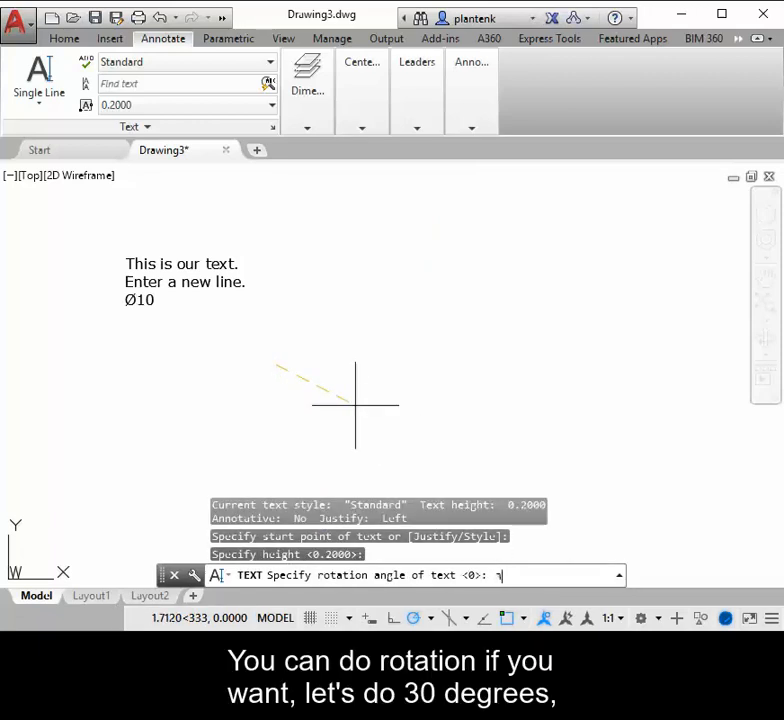
type("30")
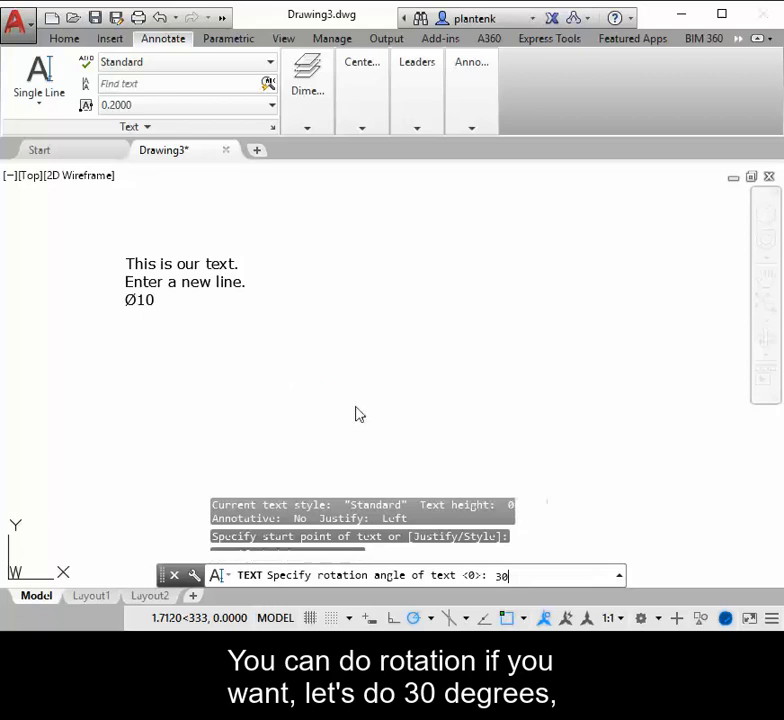
key("Return")
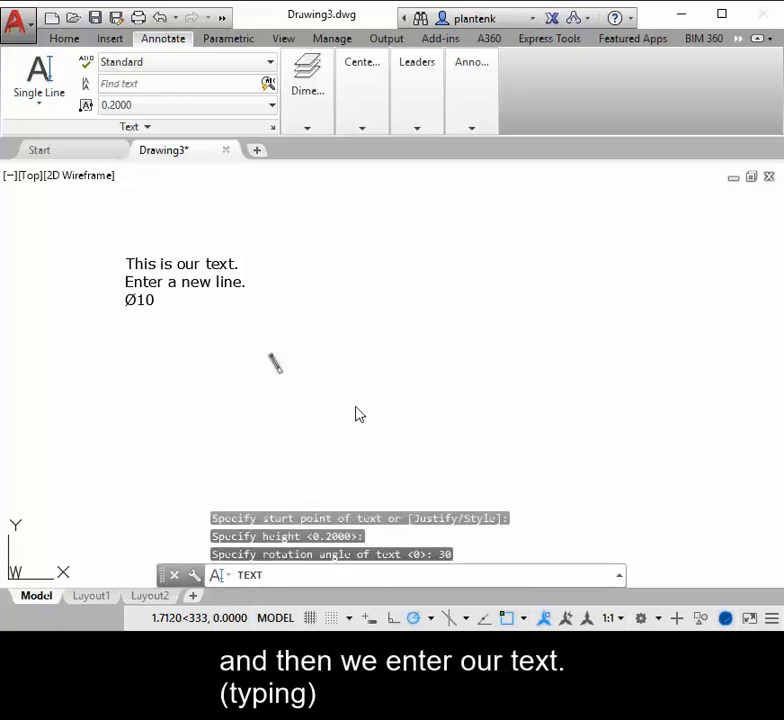
Enter "Enter our new text." and "new line" as two rotated single-line texts and end the command
type("Enter our n")
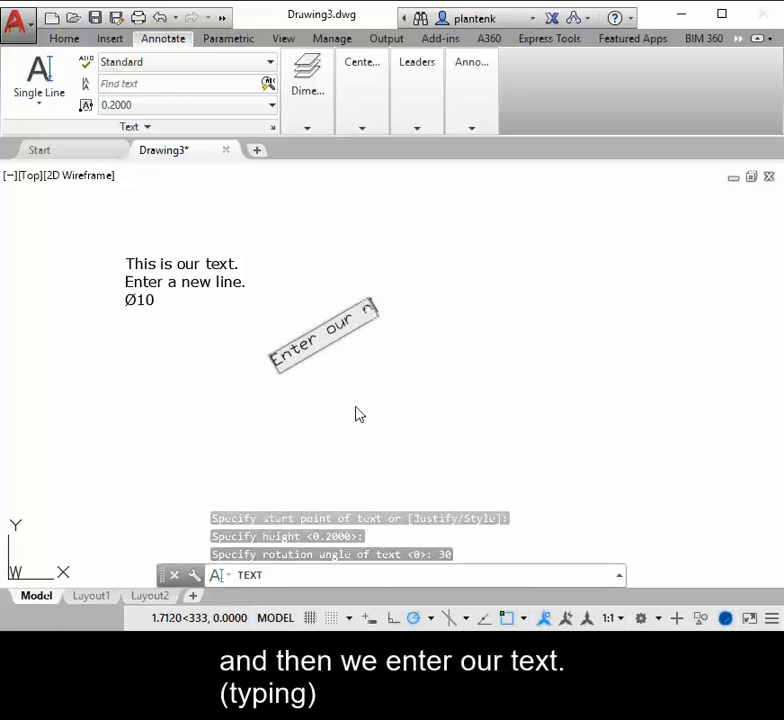
type("ew text.")
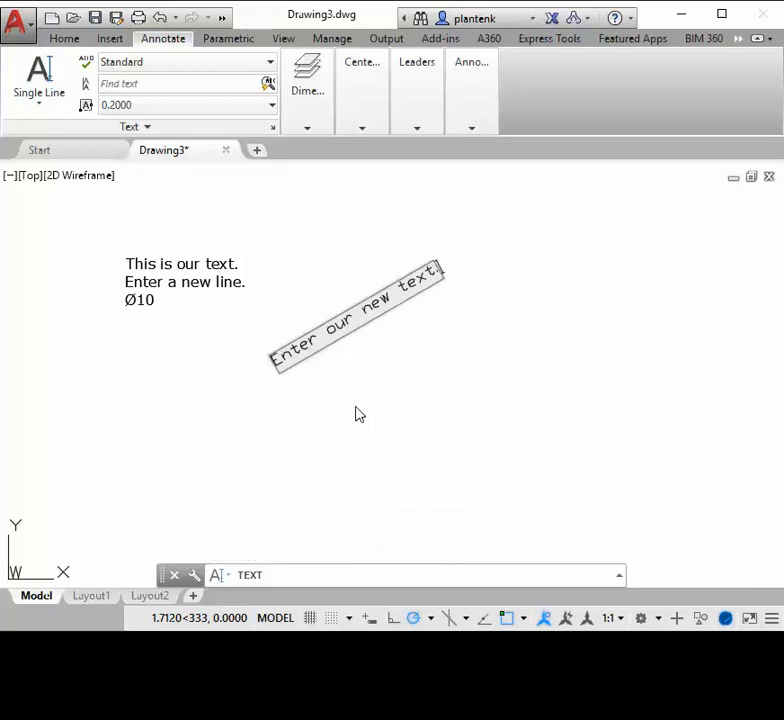
key("Return")
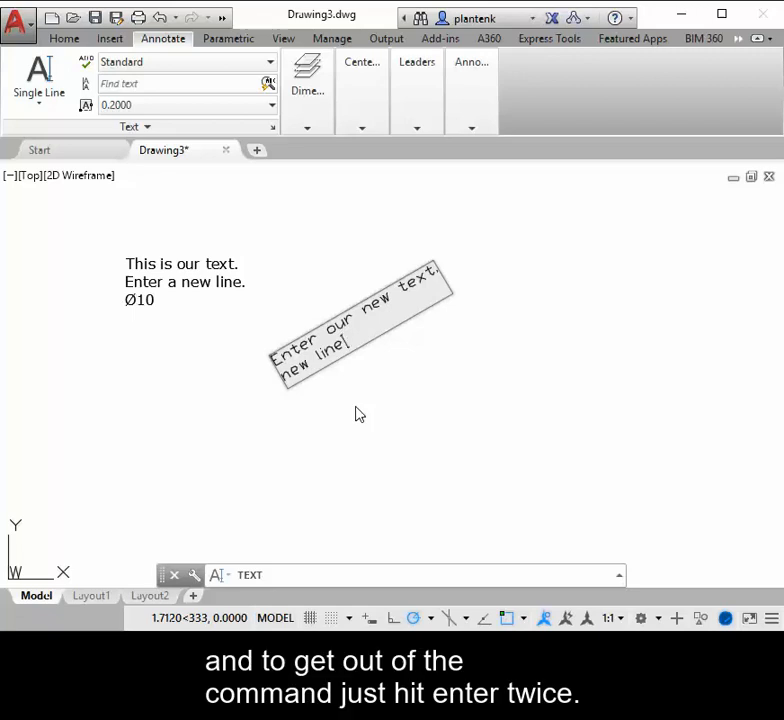
key("Return")
key("Return")
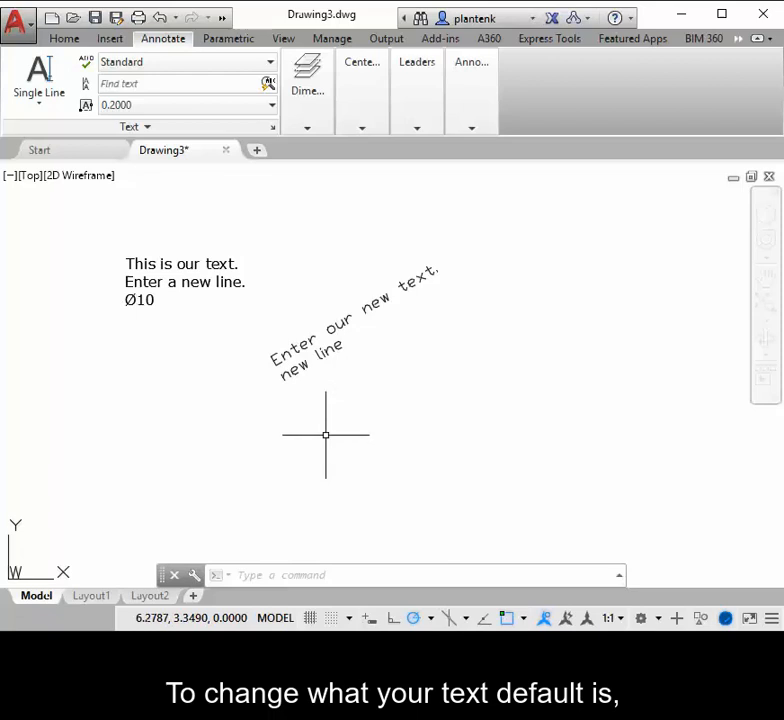
Open the text style settings and change the Standard style's font to Arial
type("style")
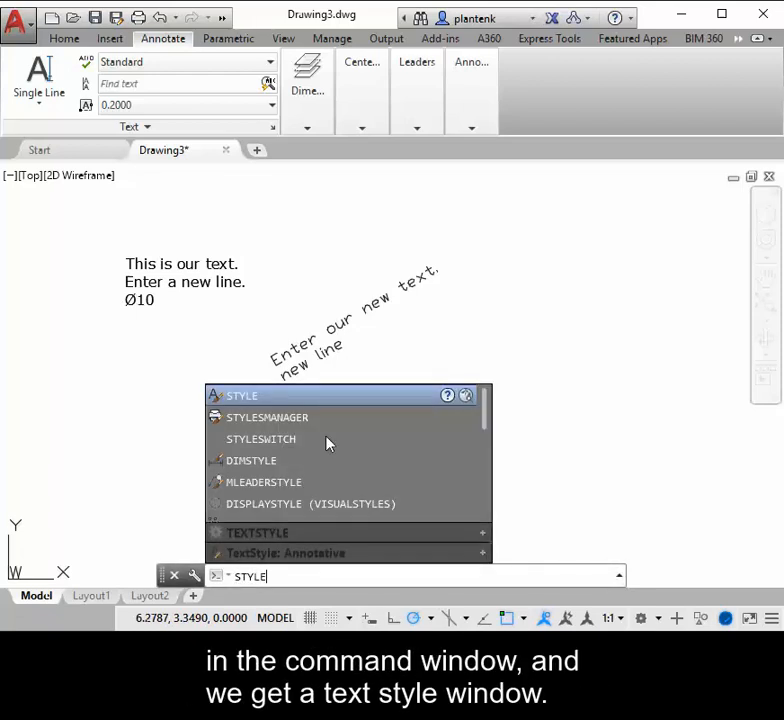
key("Return")
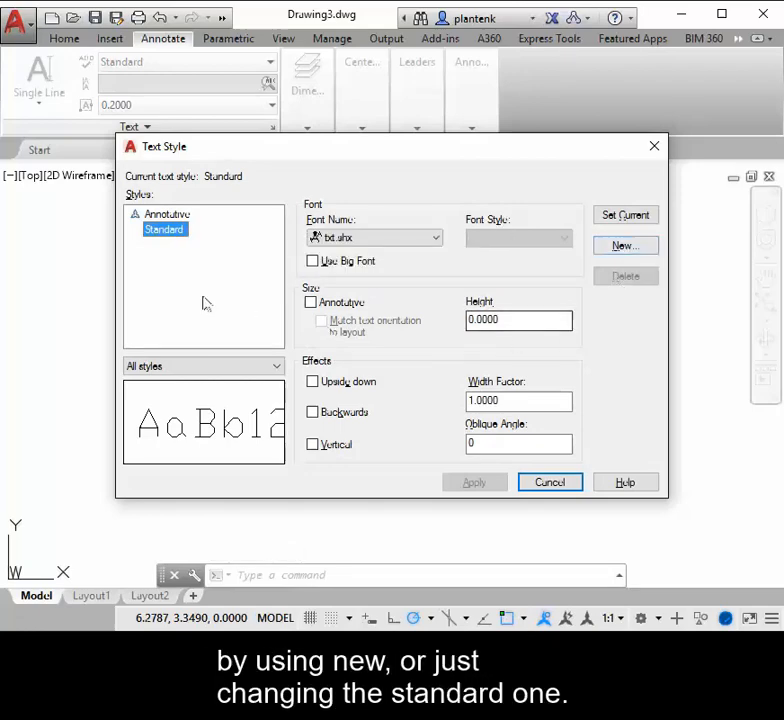
left_click(435, 238)
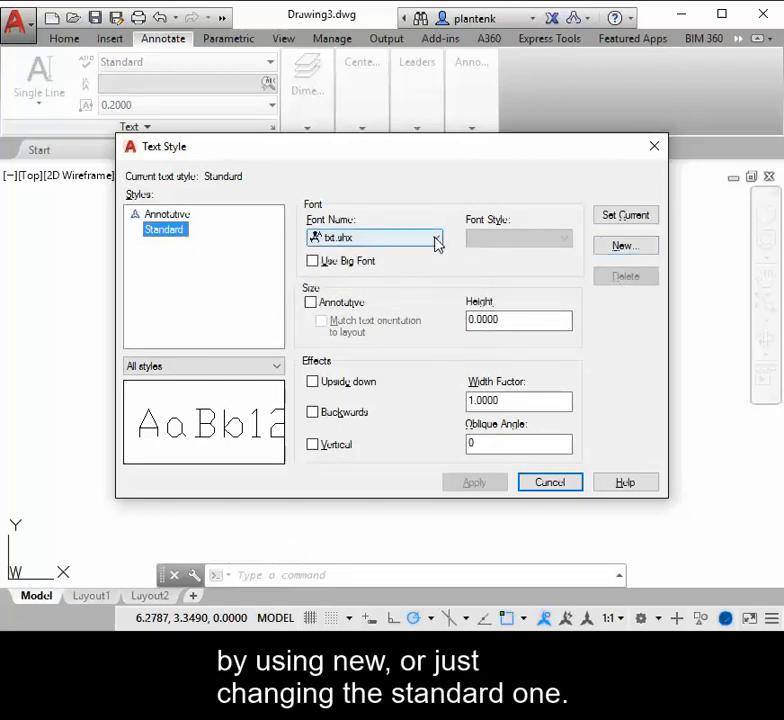
type("ari")
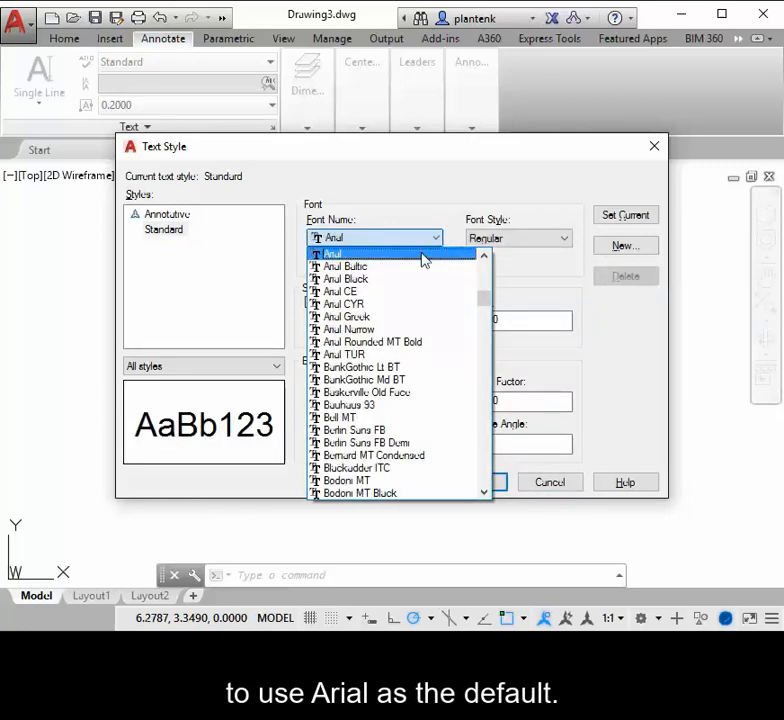
left_click(421, 254)
Set the Standard style's text height to 0.1200, make it annotative, and apply the style changes
double_click(513, 320)
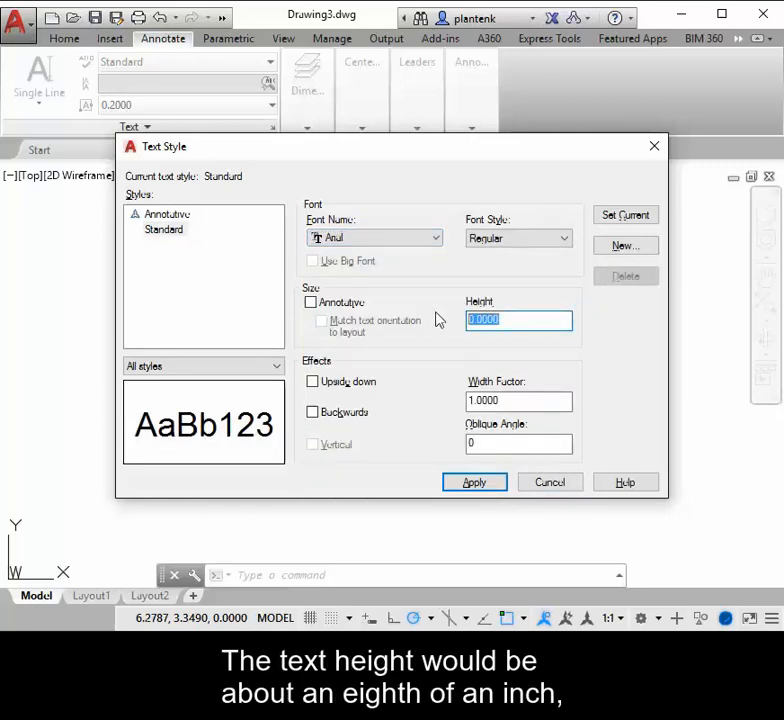
key("BackSpace")
left_click(311, 302)
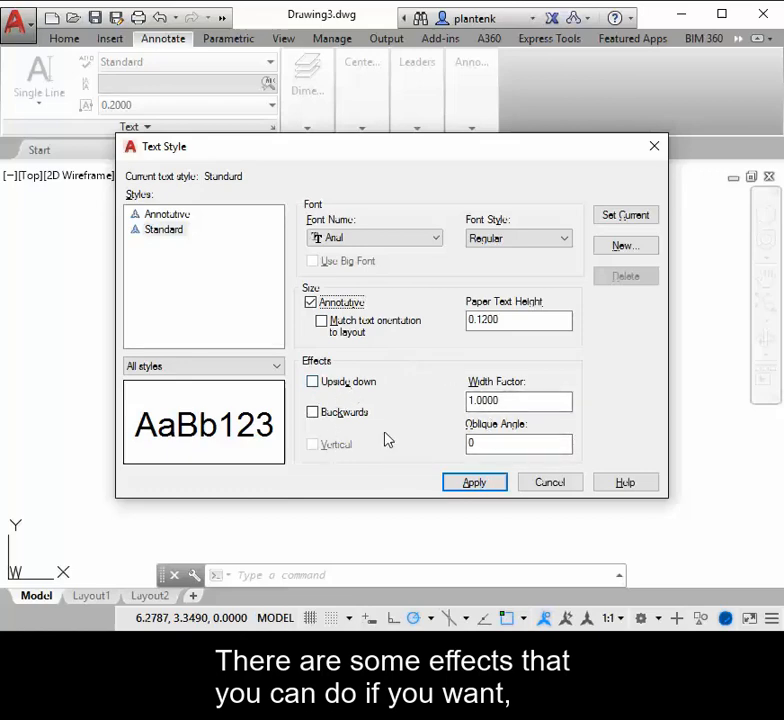
left_click(473, 484)
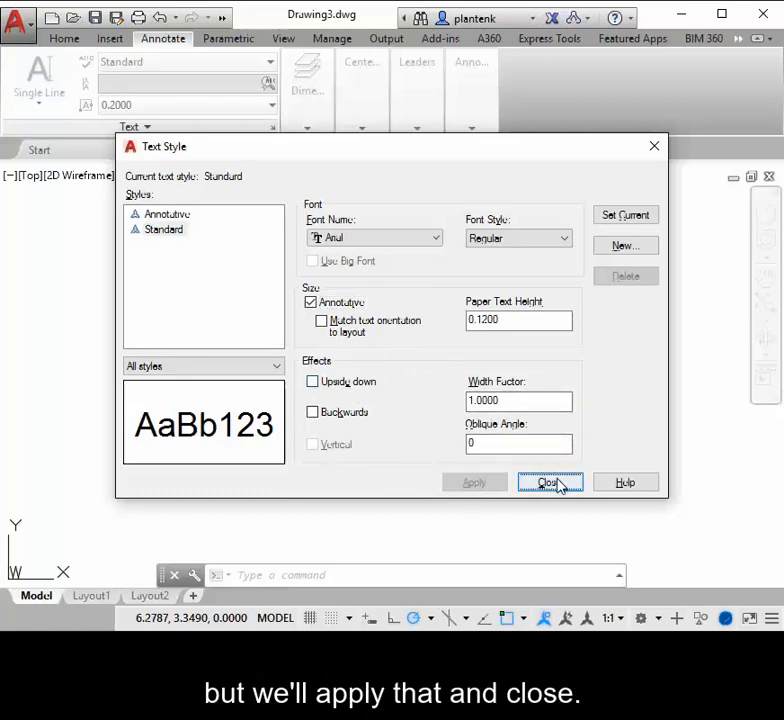
left_click(549, 483)
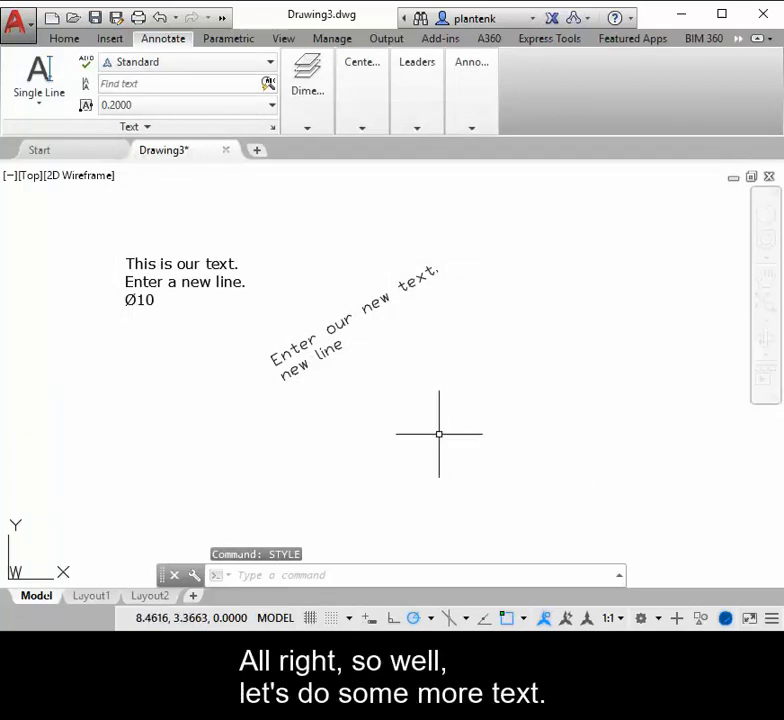
Start single-line text below the rotated text with a rotation angle of 0 degrees
left_click(39, 70)
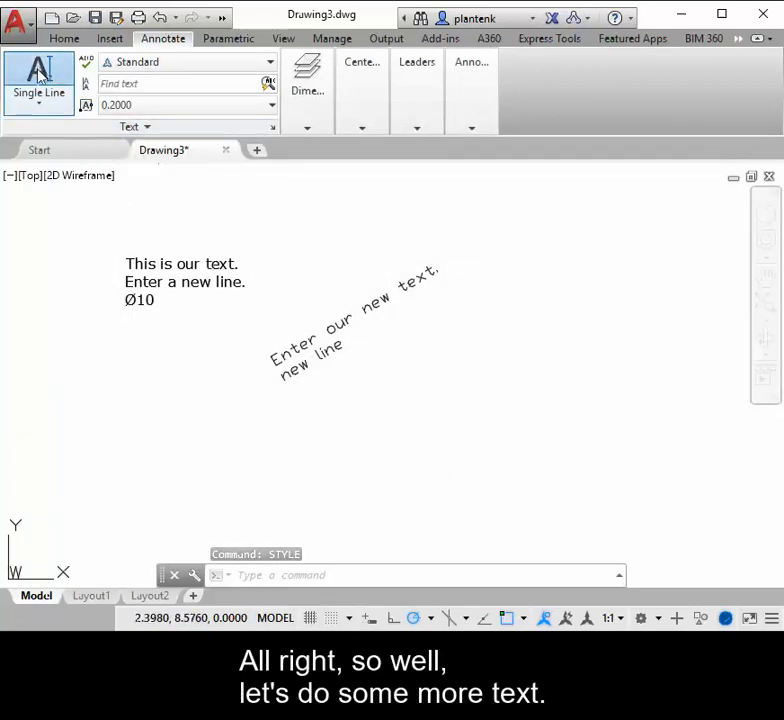
left_click(243, 434)
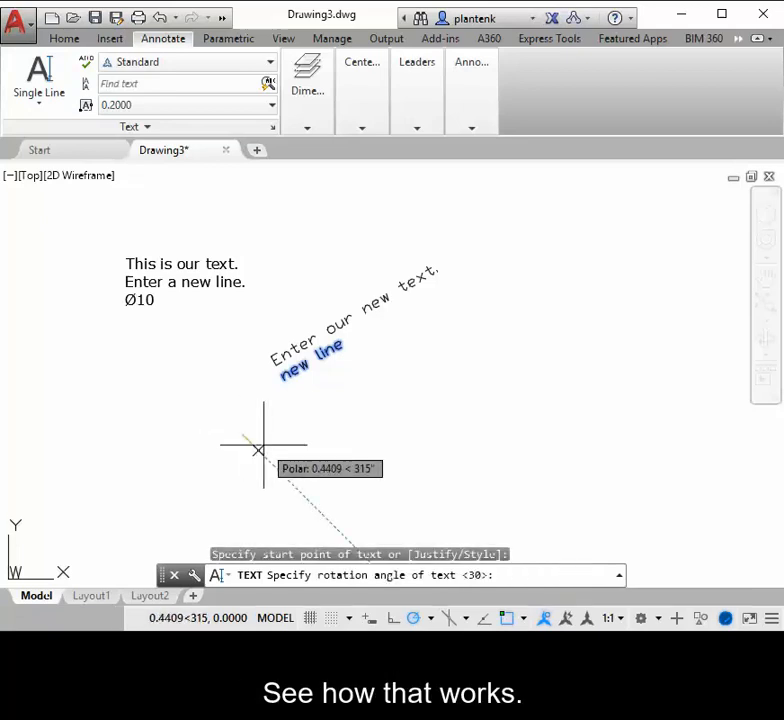
type("0")
key("Return")
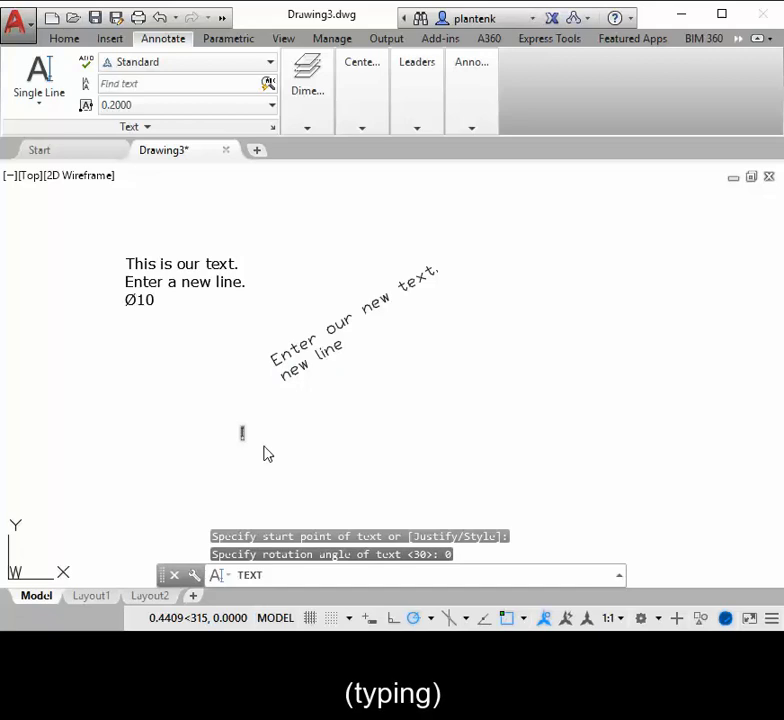
Enter "This is our default text now." as the single-line text and end the command
type("This is our te")
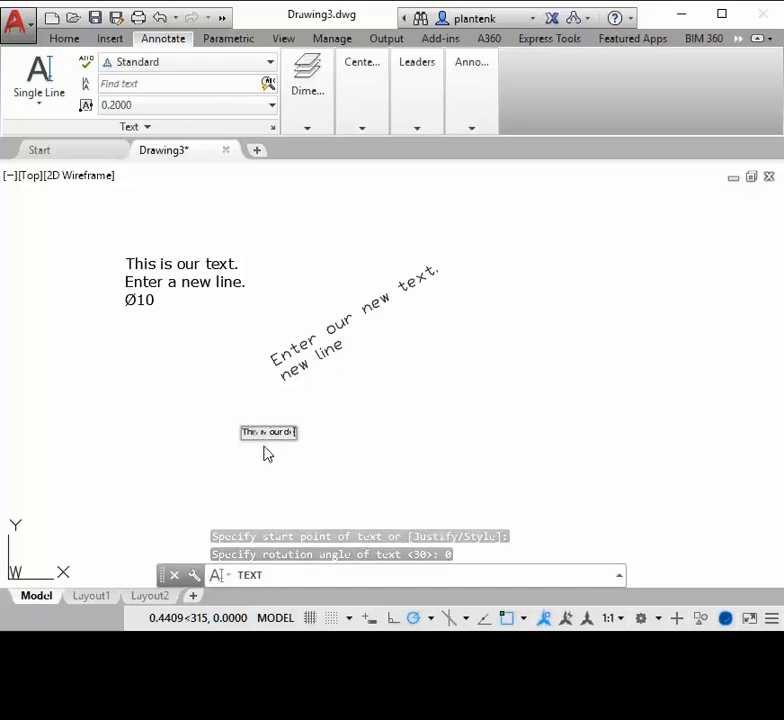
type("fault t")
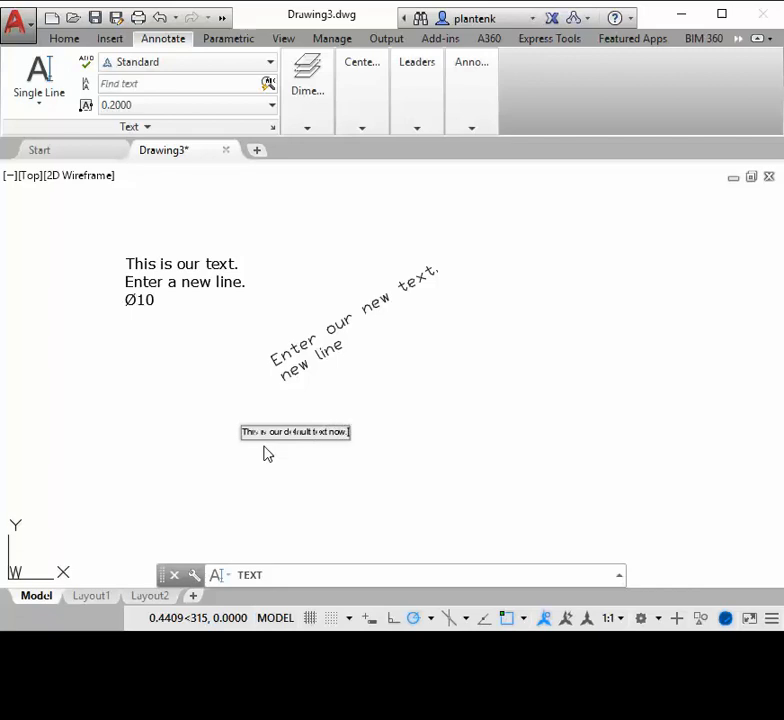
type("ext now.")
key("Return")
key("Return")
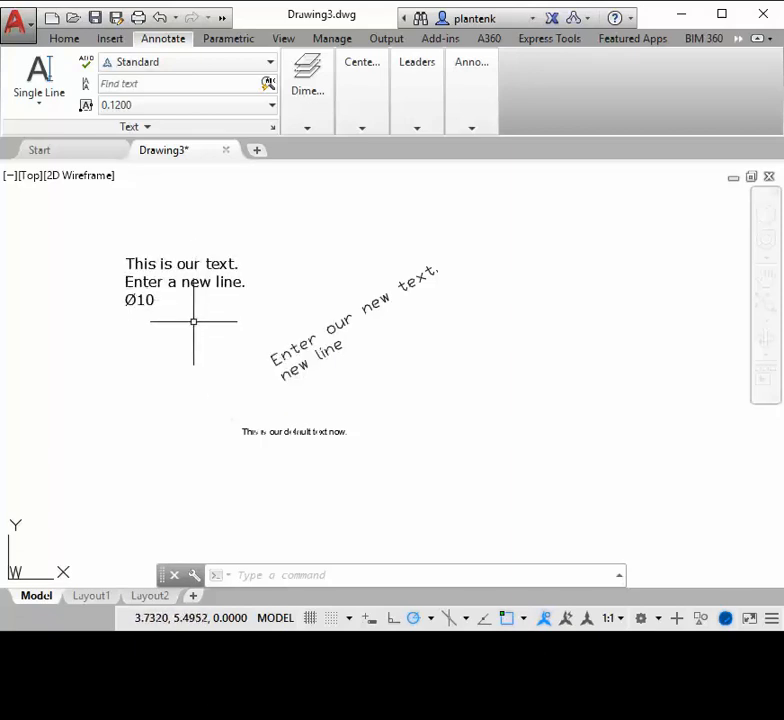
Edit the multiline text with DDEDIT, set the height of all three lines to 0.4, and end the editing
type("ddedi")
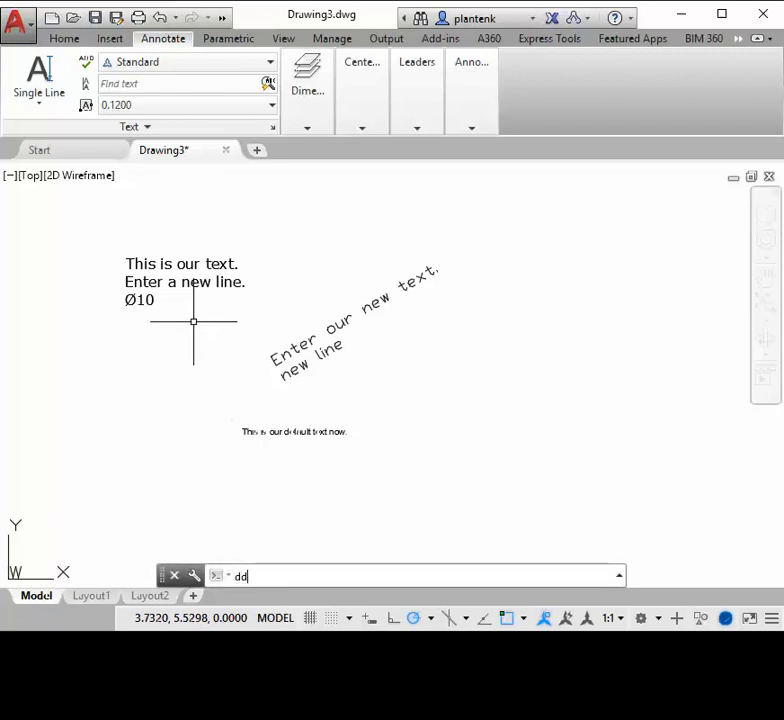
key("Return")
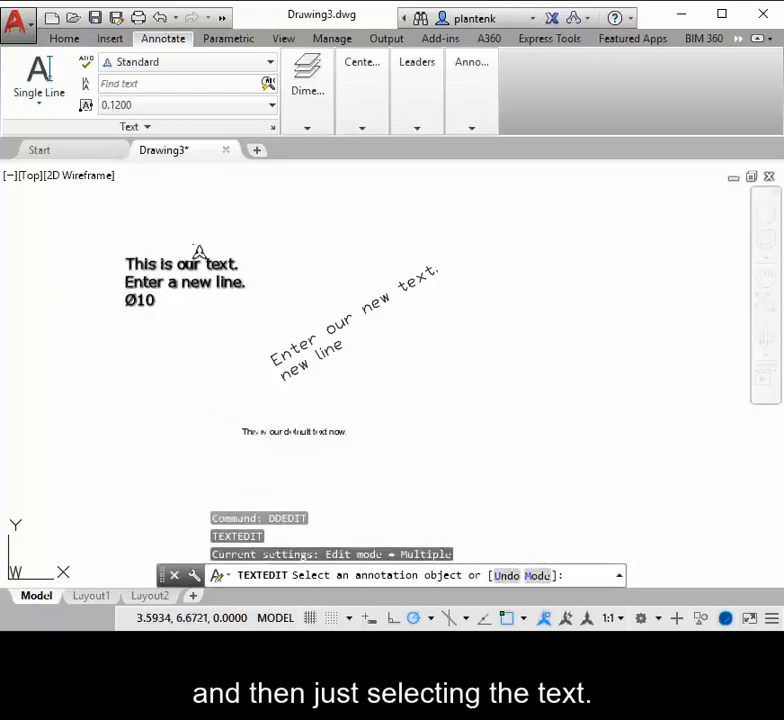
left_click(192, 282)
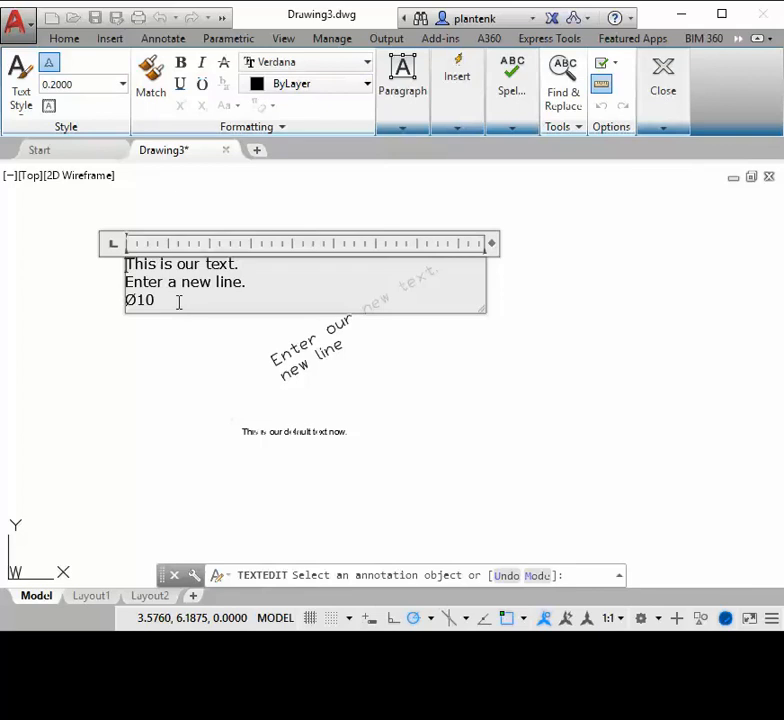
key("ctrl+a")
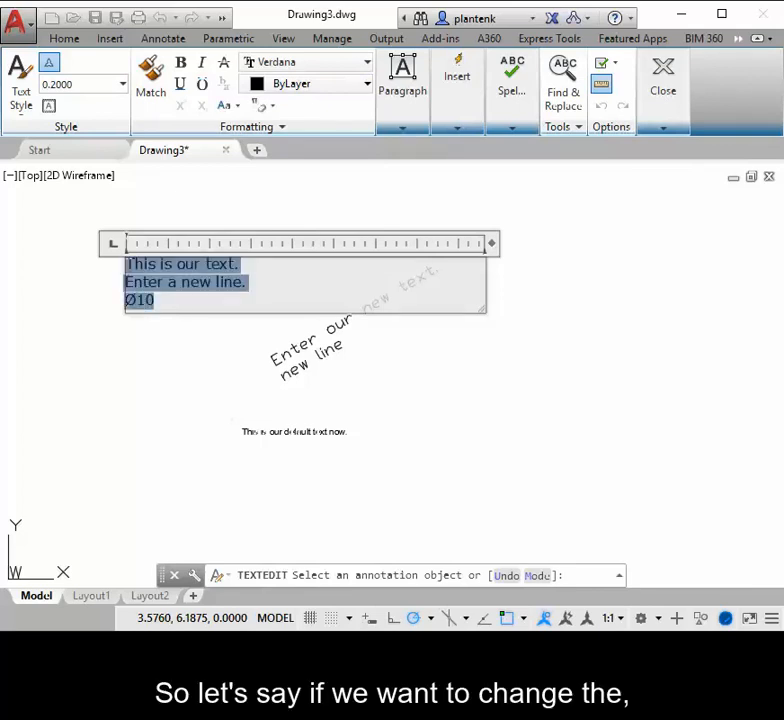
left_click(110, 83)
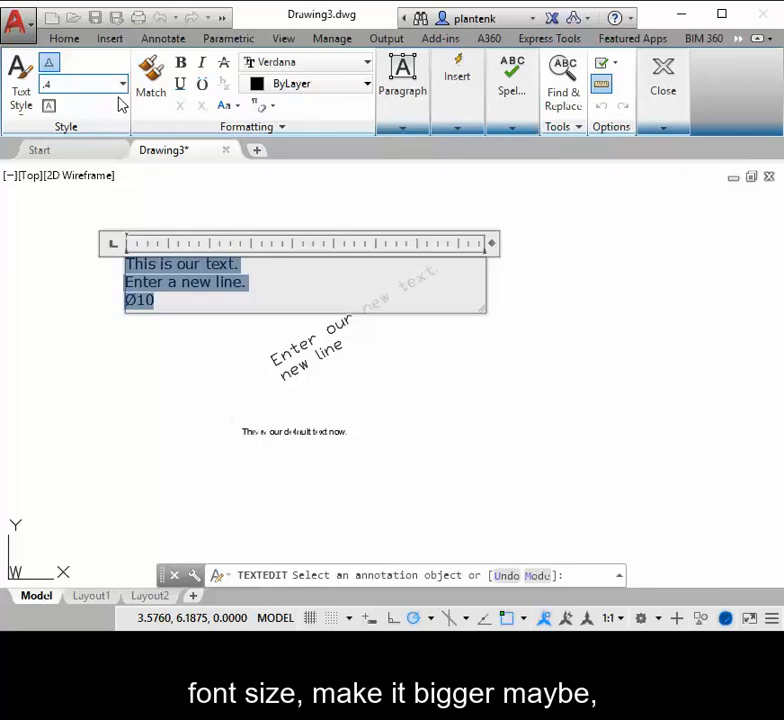
type(".4")
key("Return")
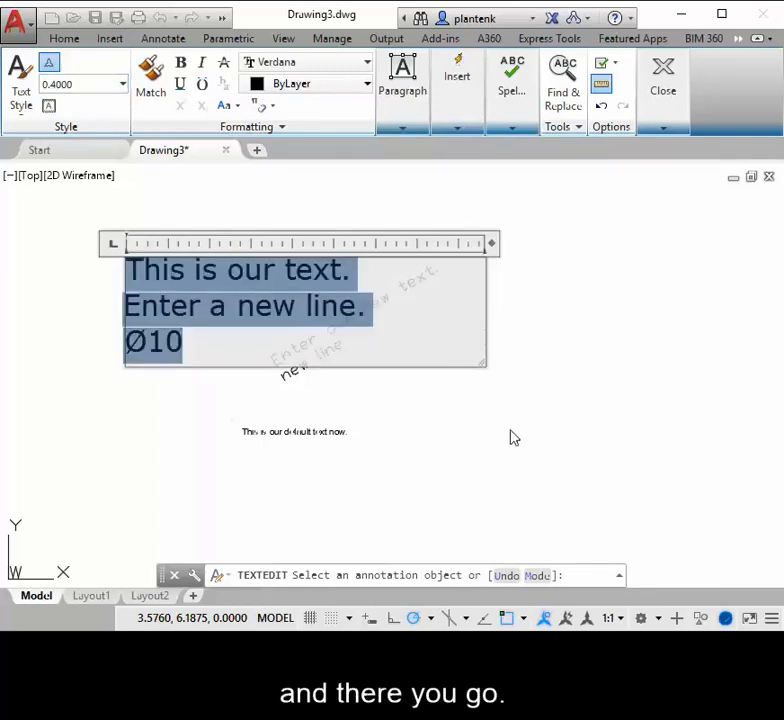
mouse_move(661, 87)
left_click(665, 181)
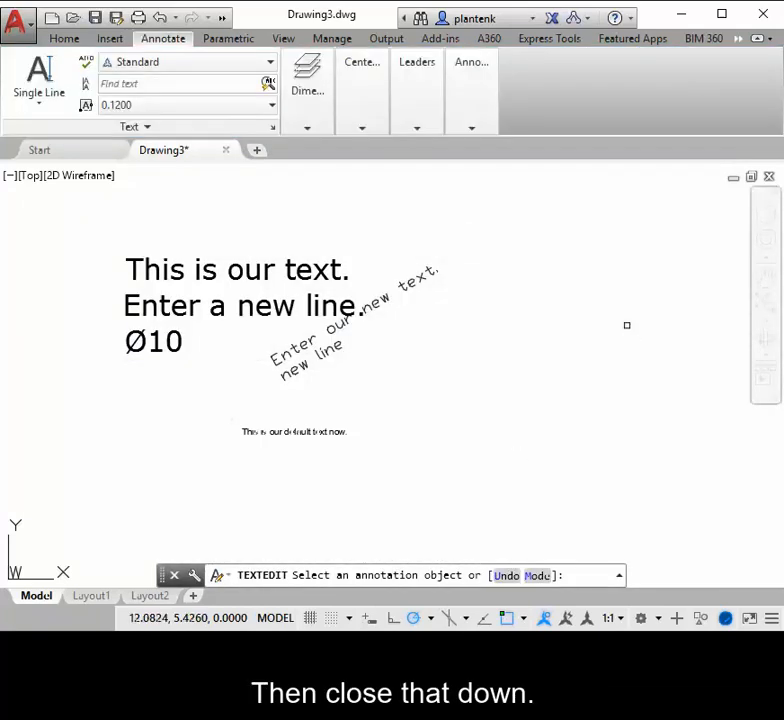
key("Escape")
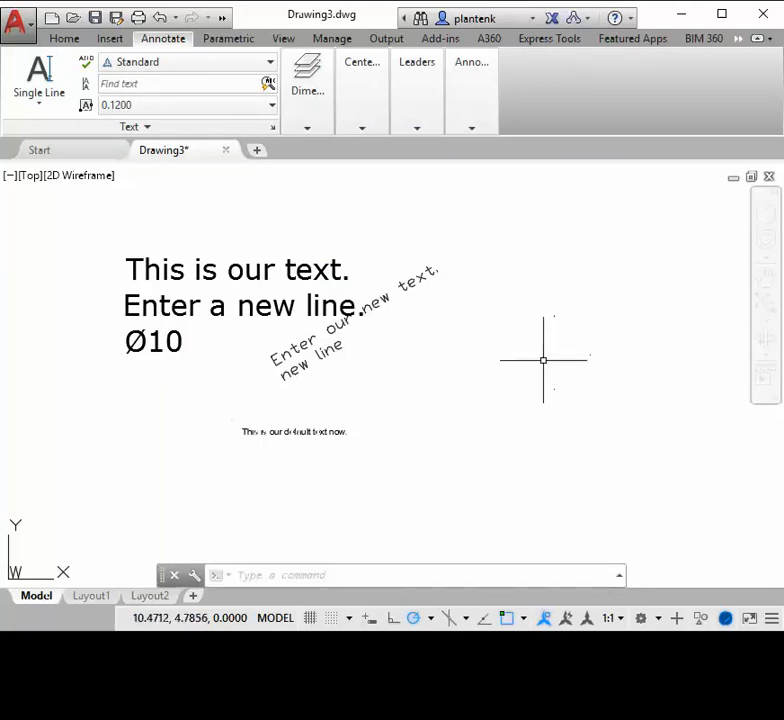